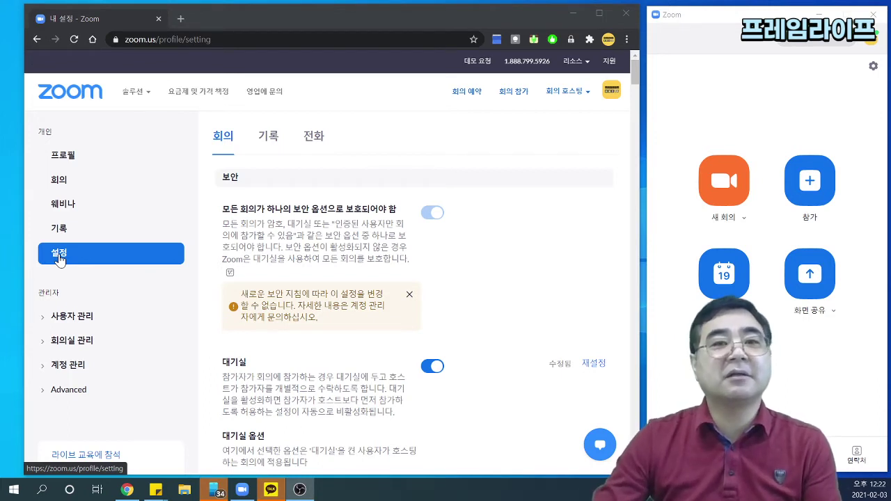
Step: Examine the web portal's 회의 settings from 보안 through 회의 중(고급), including the stereo audio and original sound options
{"action": "left_click", "coordinate": [59, 259]}
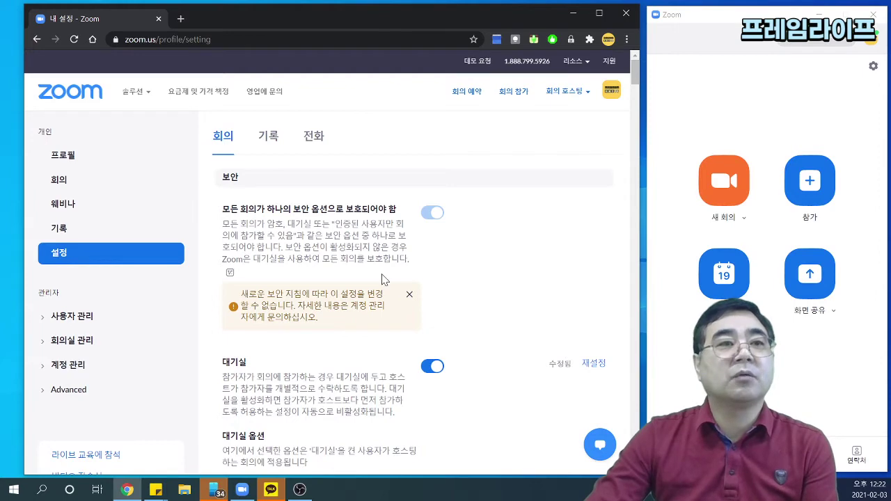
{"action": "scroll", "coordinate": [417, 288], "scroll_direction": "down", "scroll_amount": 3}
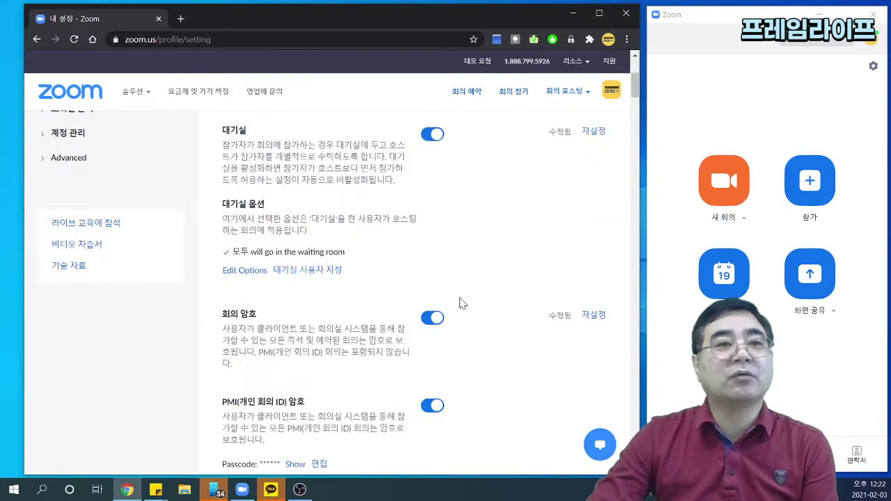
{"action": "scroll", "coordinate": [460, 306], "scroll_direction": "down", "scroll_amount": 8}
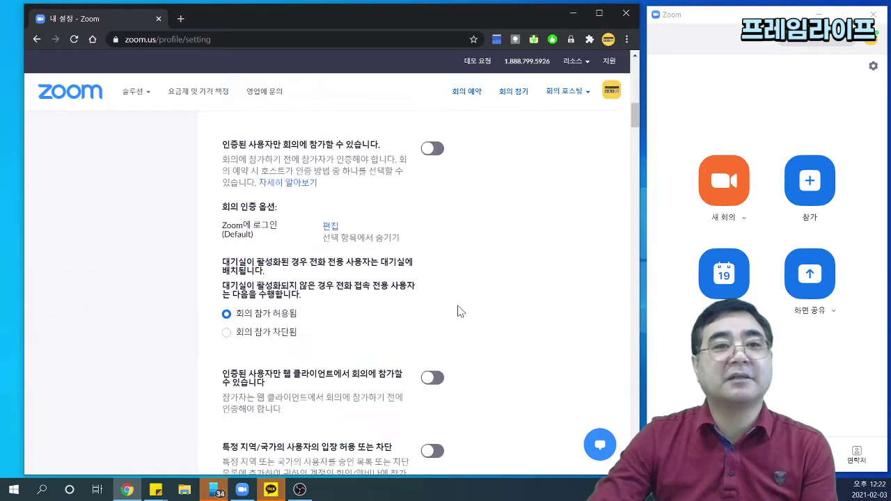
{"action": "scroll", "coordinate": [459, 312], "scroll_direction": "down", "scroll_amount": 5}
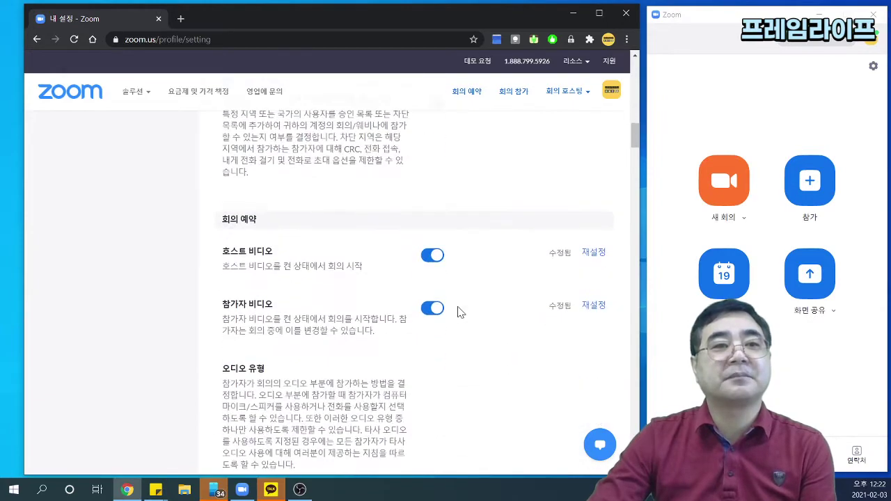
{"action": "scroll", "coordinate": [459, 312], "scroll_direction": "down", "scroll_amount": 10}
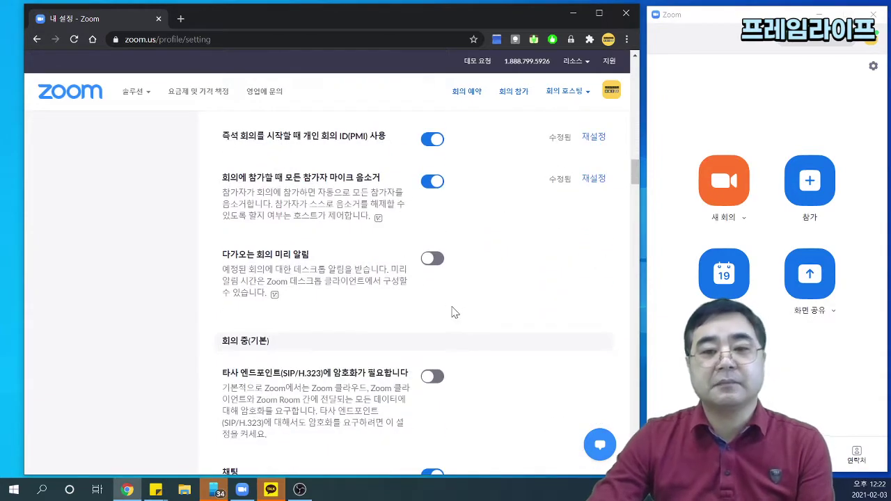
{"action": "scroll", "coordinate": [452, 312], "scroll_direction": "down", "scroll_amount": 3}
{"action": "scroll", "coordinate": [447, 312], "scroll_direction": "down", "scroll_amount": 4}
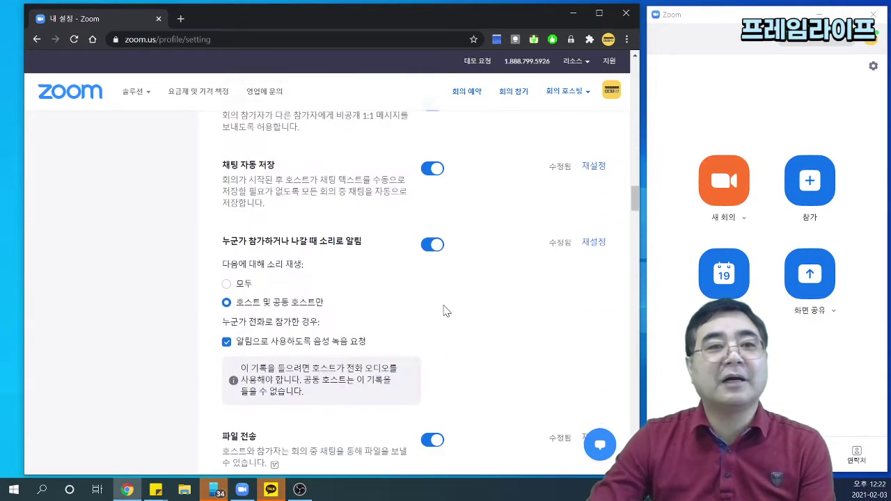
{"action": "scroll", "coordinate": [446, 311], "scroll_direction": "down", "scroll_amount": 8}
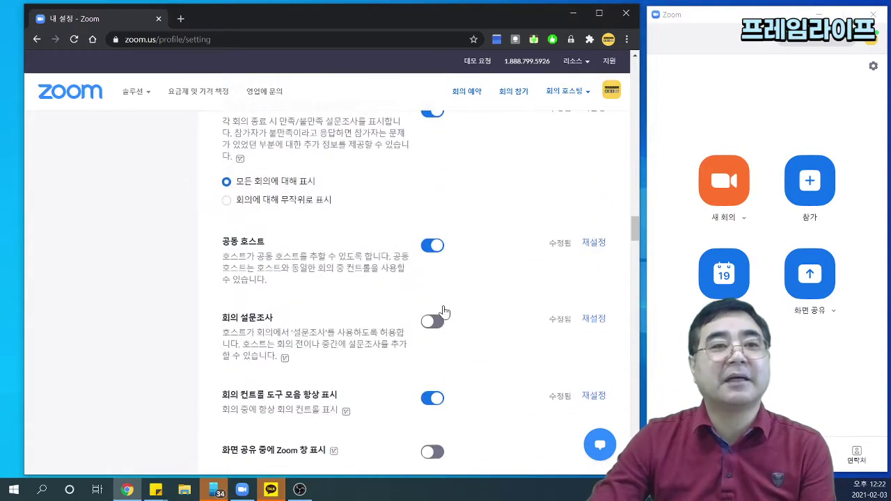
{"action": "scroll", "coordinate": [444, 311], "scroll_direction": "down", "scroll_amount": 8}
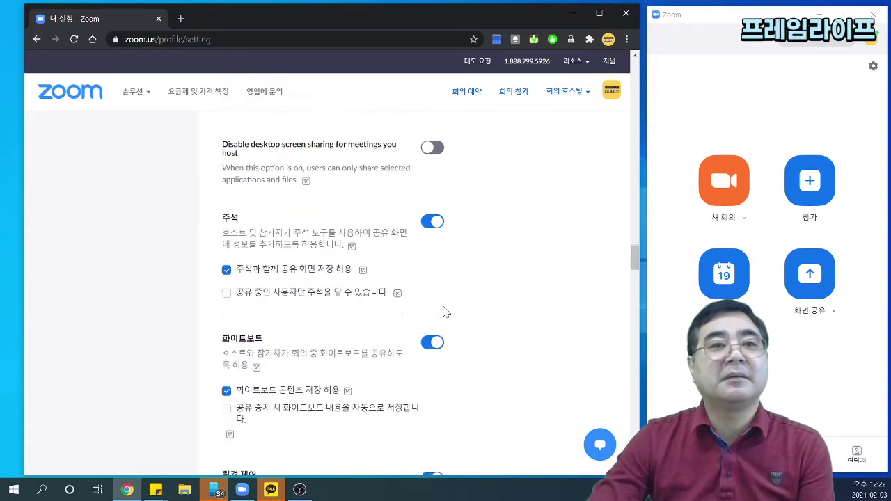
{"action": "scroll", "coordinate": [446, 311], "scroll_direction": "down", "scroll_amount": 8}
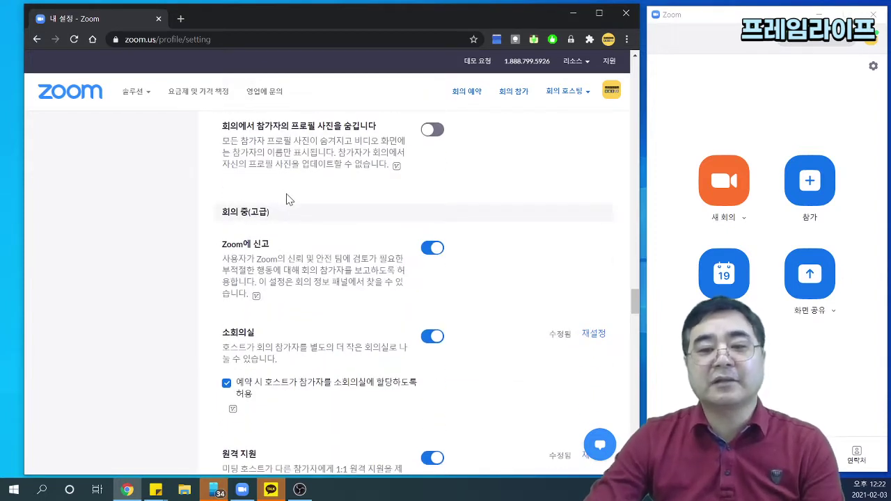
{"action": "scroll", "coordinate": [316, 320], "scroll_direction": "down", "scroll_amount": 5}
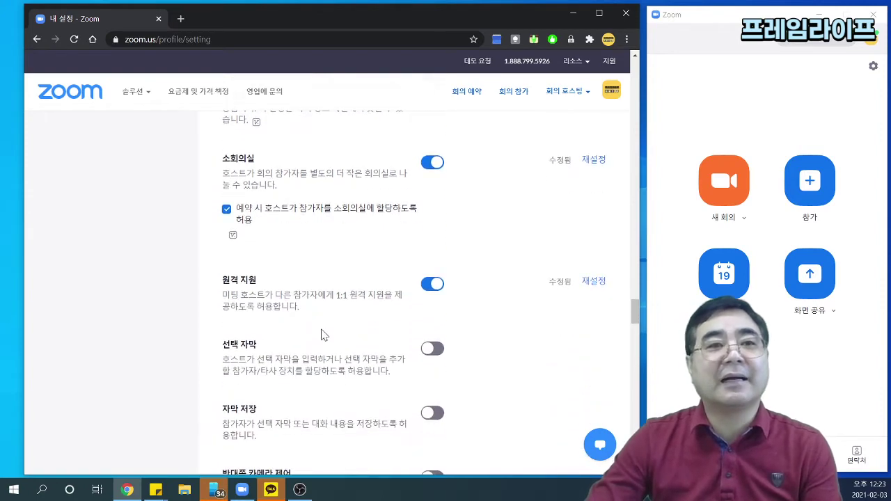
{"action": "scroll", "coordinate": [330, 348], "scroll_direction": "down", "scroll_amount": 7}
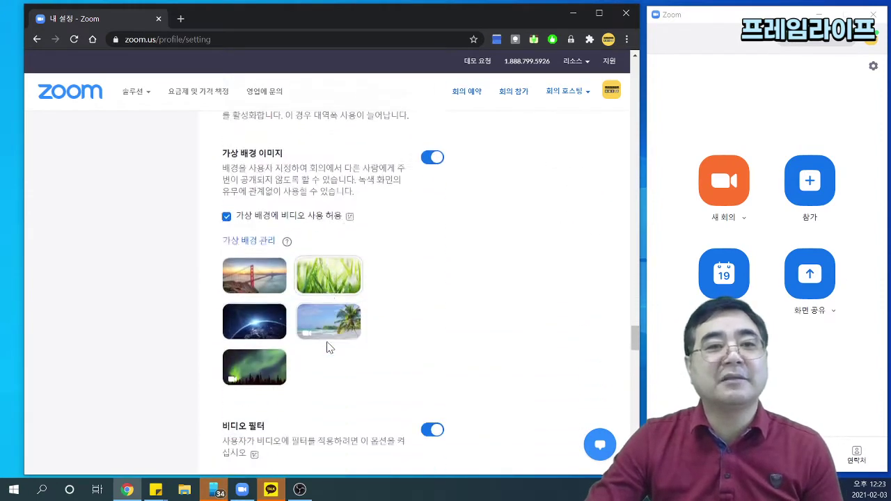
{"action": "scroll", "coordinate": [330, 348], "scroll_direction": "down", "scroll_amount": 4}
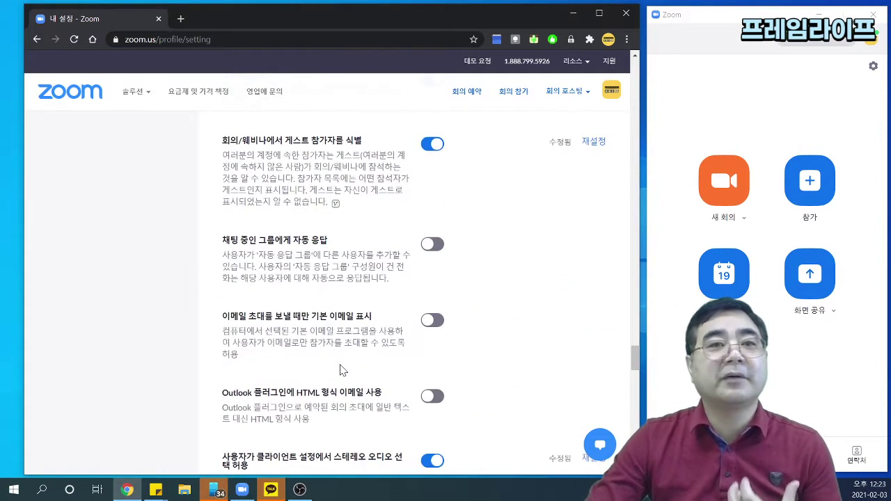
{"action": "scroll", "coordinate": [343, 370], "scroll_direction": "down", "scroll_amount": 2}
{"action": "scroll", "coordinate": [327, 292], "scroll_direction": "down", "scroll_amount": 2}
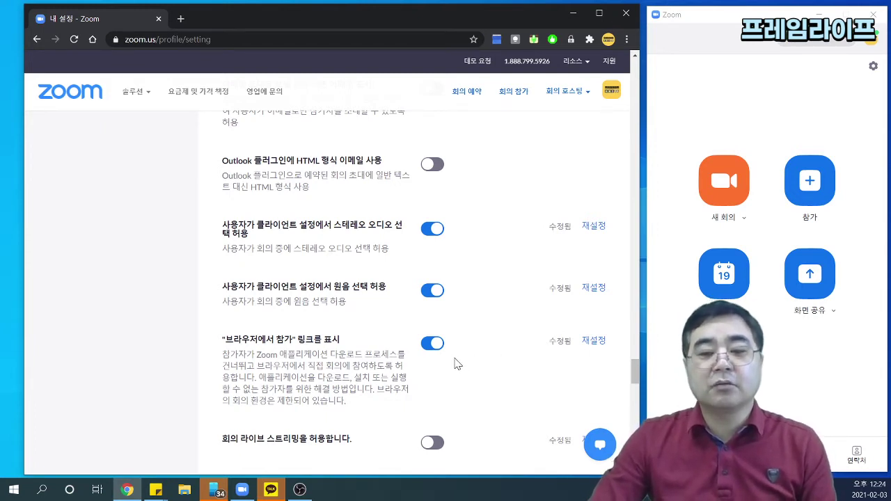
{"action": "scroll", "coordinate": [431, 361], "scroll_direction": "down", "scroll_amount": 1}
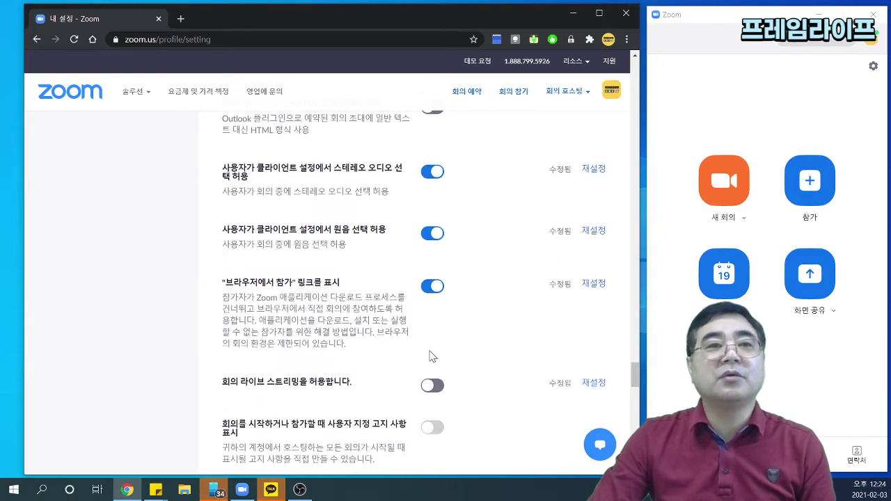
{"action": "scroll", "coordinate": [428, 341], "scroll_direction": "up", "scroll_amount": 2}
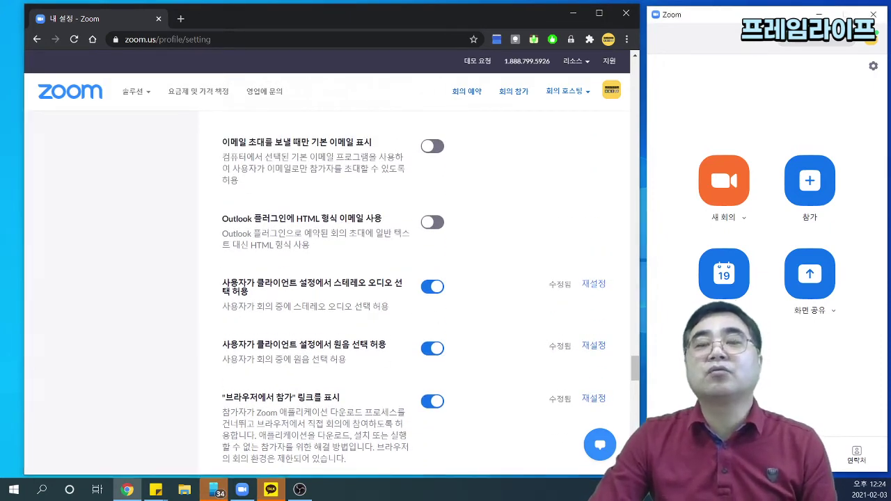
Step: Switch to the Zoom desktop client and open its 오디오 settings
{"action": "key", "text": "alt+Tab"}
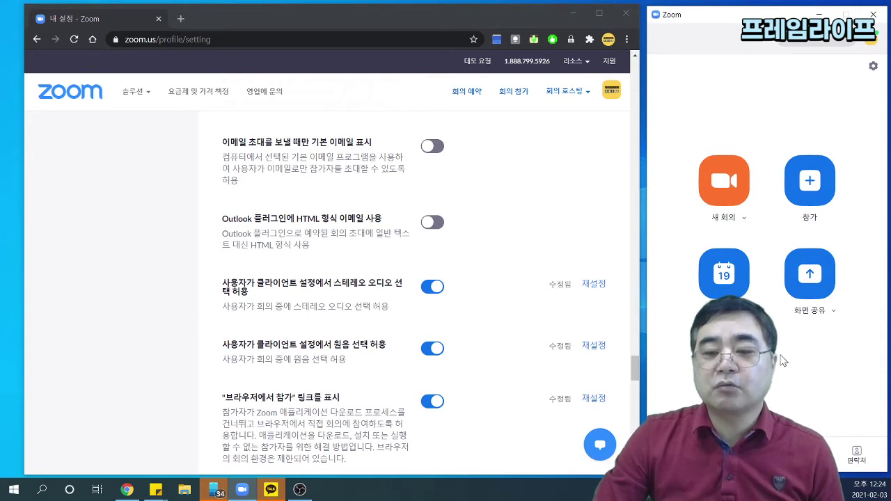
{"action": "left_click", "coordinate": [873, 67]}
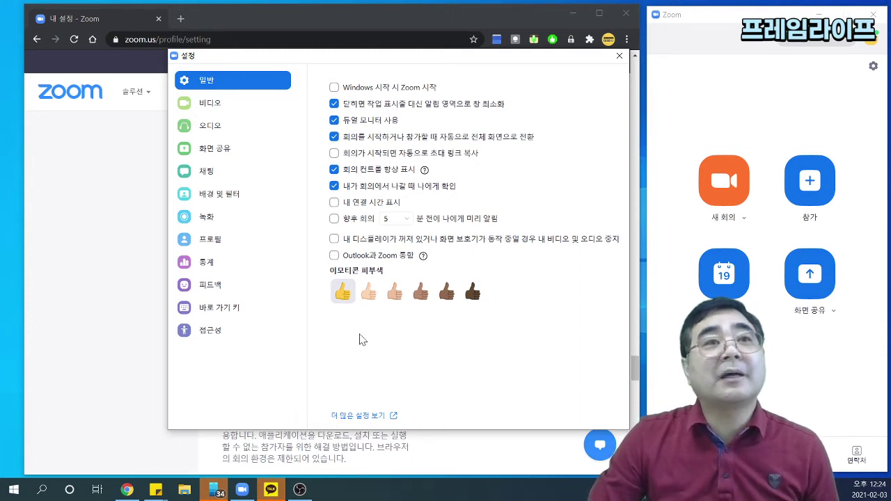
{"action": "left_click", "coordinate": [210, 130]}
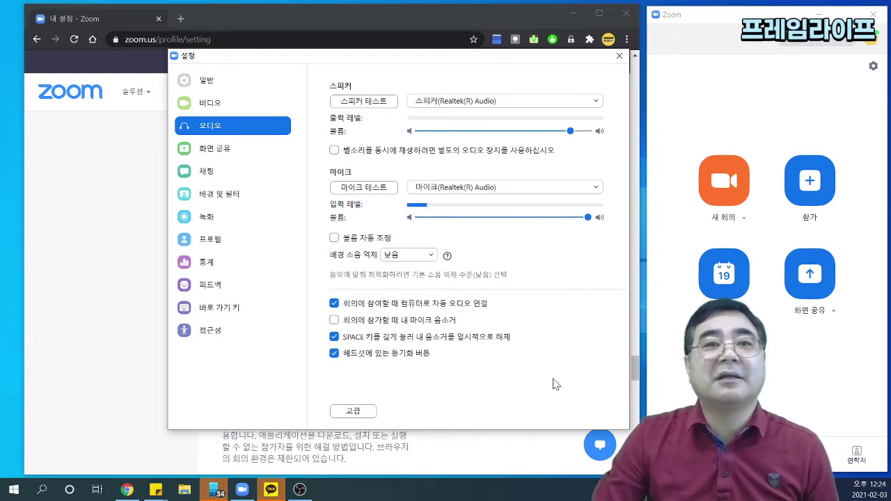
Step: Try setting 배경 소음 억제 to 자동 and return it to 낮음
{"action": "left_click", "coordinate": [430, 255]}
{"action": "left_click", "coordinate": [430, 266]}
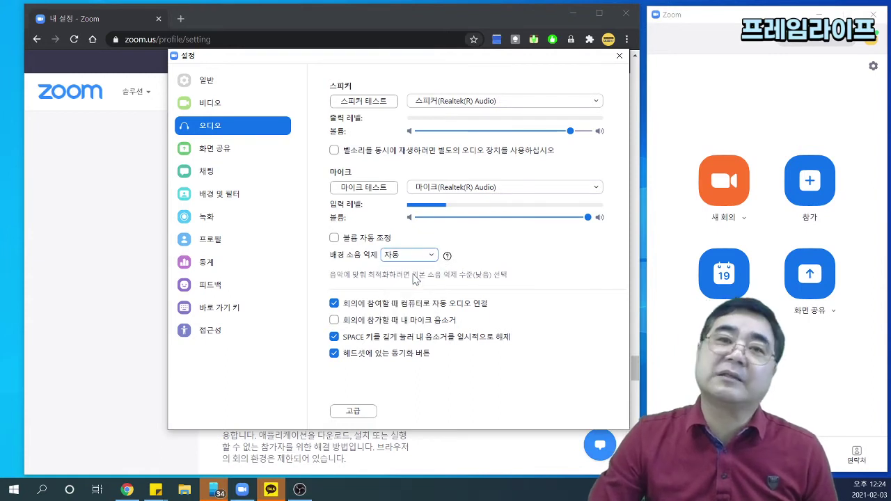
{"action": "left_click", "coordinate": [429, 257]}
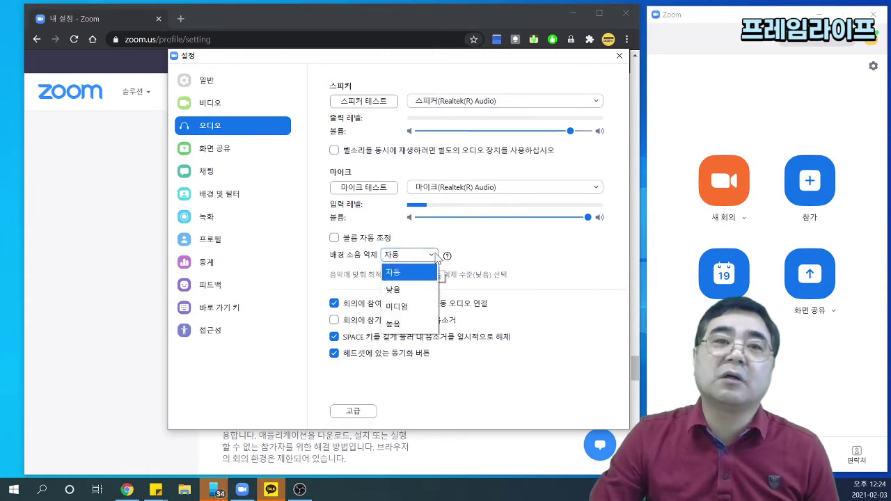
{"action": "left_click", "coordinate": [418, 290]}
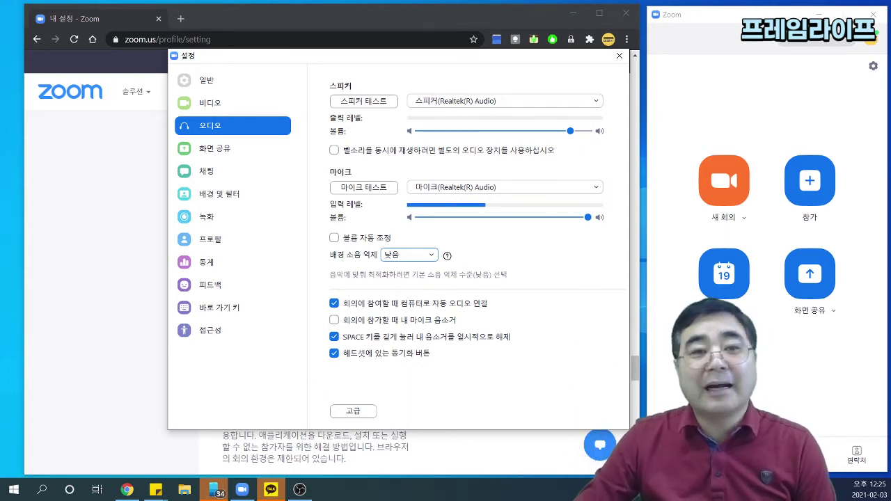
Step: Review the advanced audio options for original sound and stereo audio, and close the settings
{"action": "left_click", "coordinate": [353, 412]}
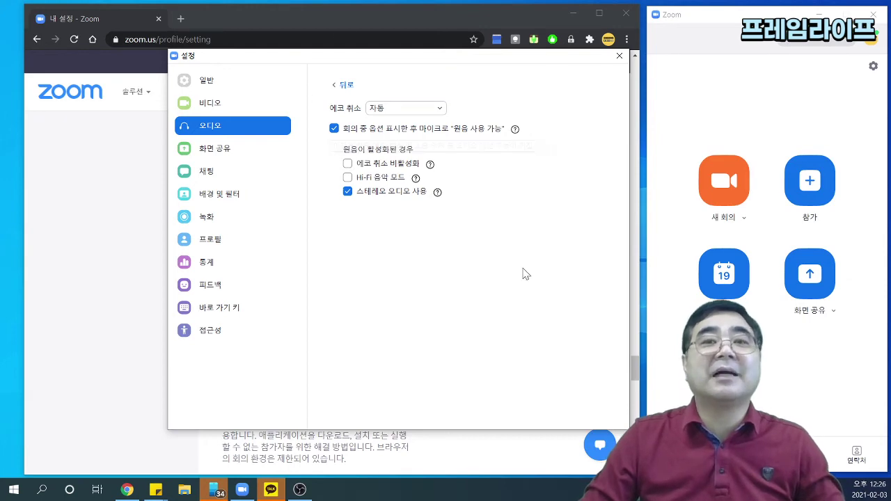
{"action": "left_click", "coordinate": [619, 55]}
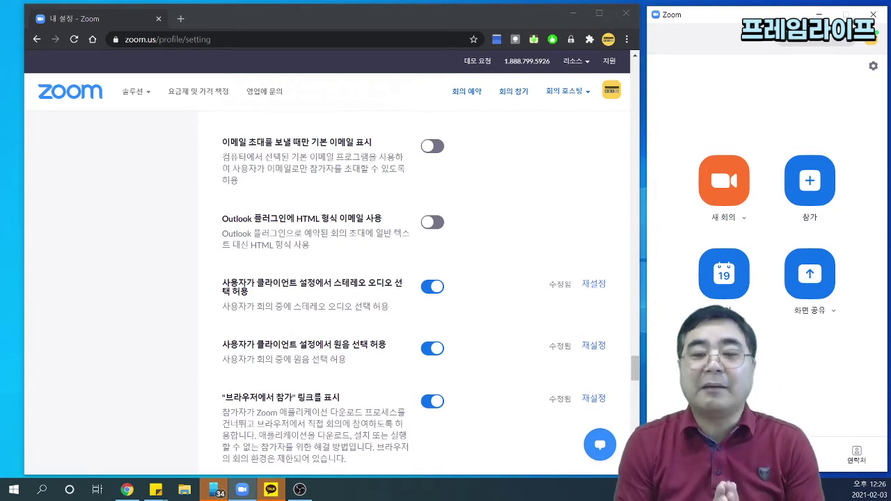
Step: Start a new meeting and try to share 화면 1 with 컴퓨터 소리 공유 enabled
{"action": "left_click", "coordinate": [729, 185]}
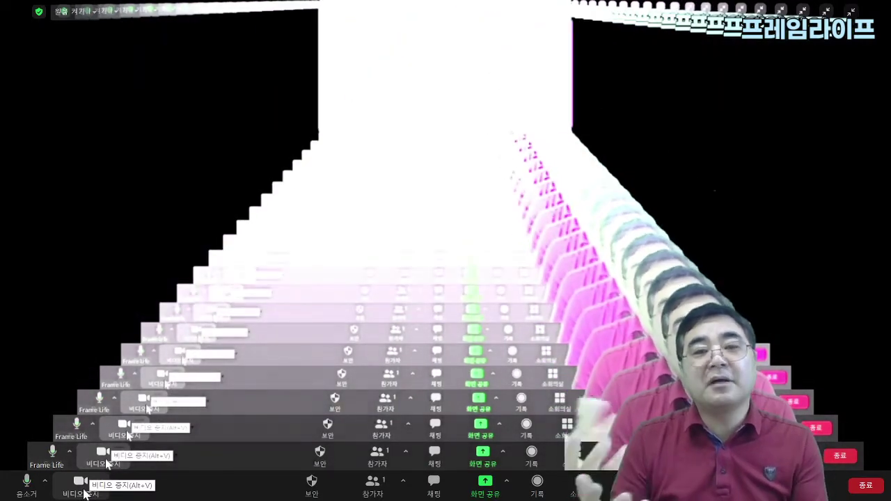
{"action": "left_click", "coordinate": [489, 487]}
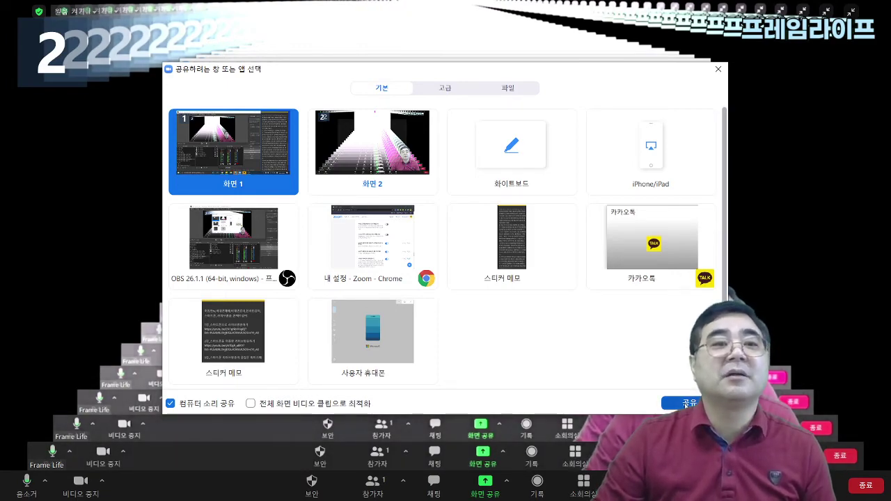
{"action": "left_click", "coordinate": [686, 403]}
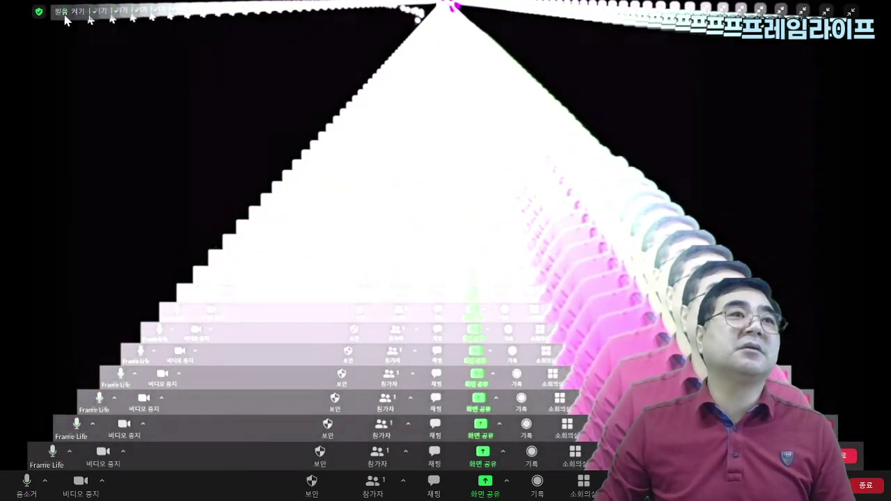
Step: Turn on 원음 for the meeting microphone, switching it off and on again once
{"action": "left_click", "coordinate": [66, 12]}
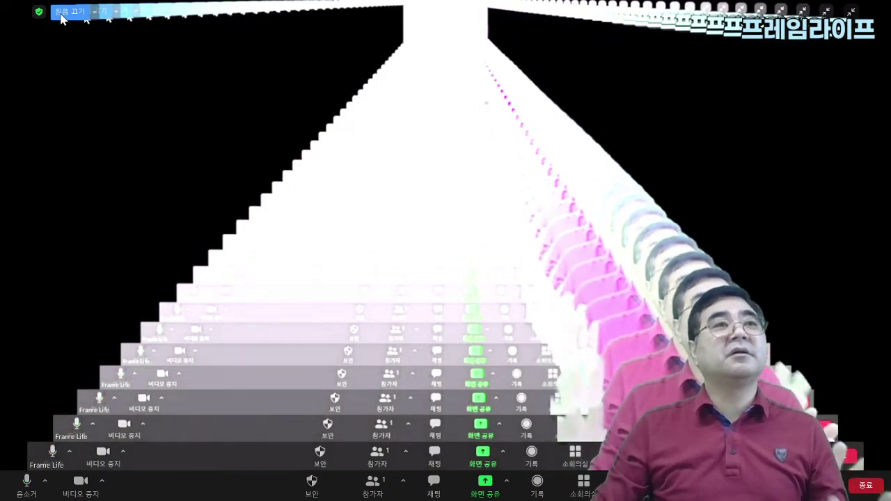
{"action": "left_click", "coordinate": [62, 14]}
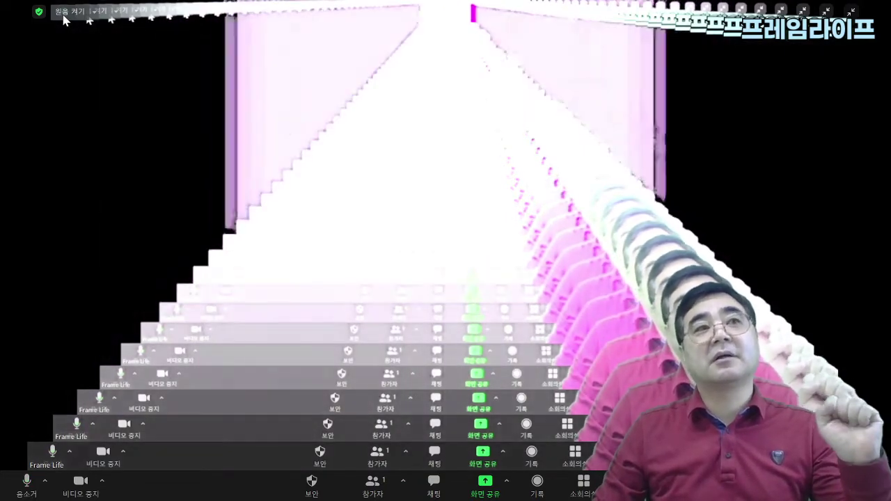
{"action": "left_click", "coordinate": [63, 18]}
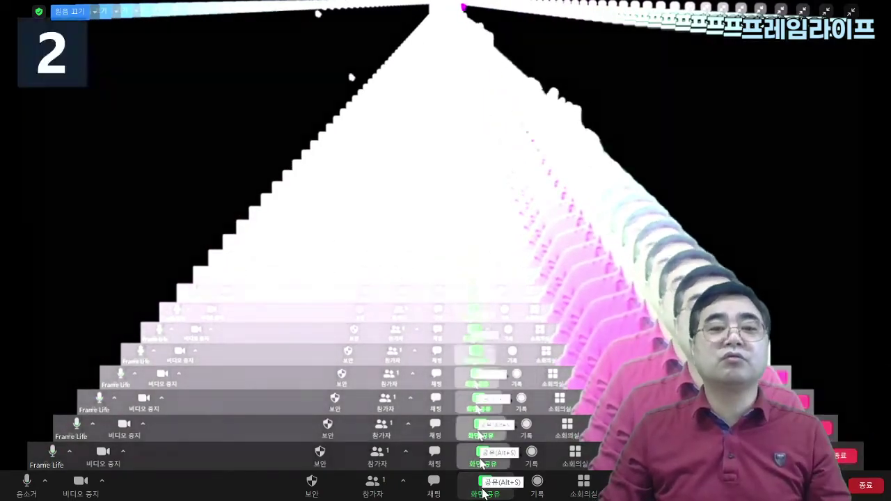
Step: Open the selection of screens and windows to share in the meeting
{"action": "left_click", "coordinate": [483, 490]}
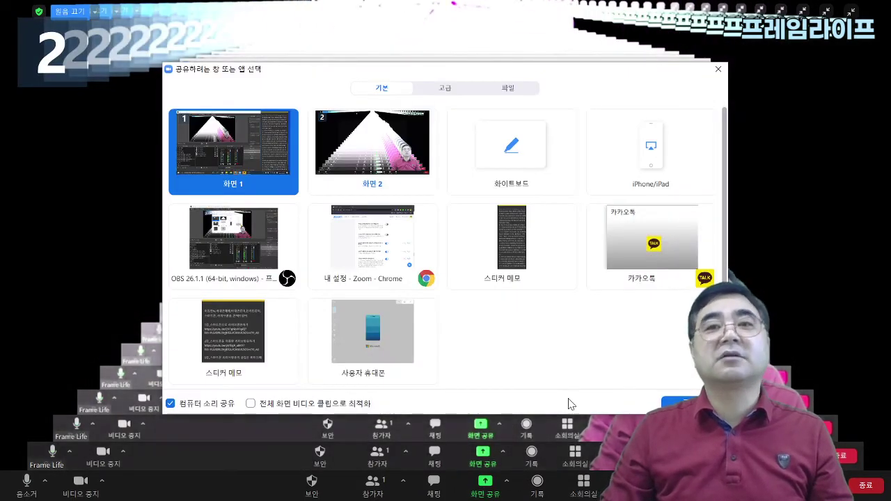